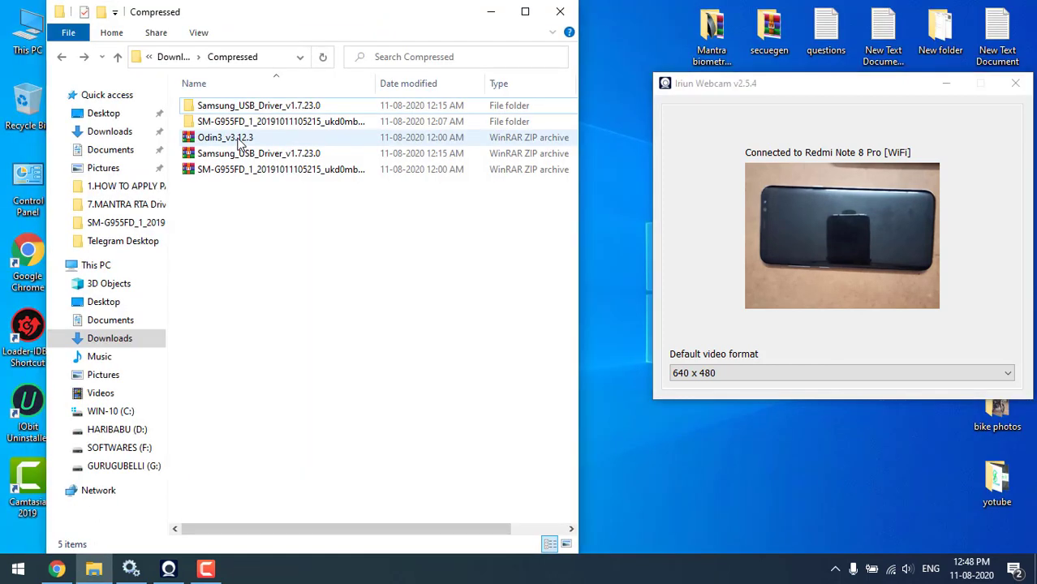
Look over the Odin3, Samsung USB driver and SM-G955FD firmware archives and the already extracted driver and firmware folders
left_click(239, 140)
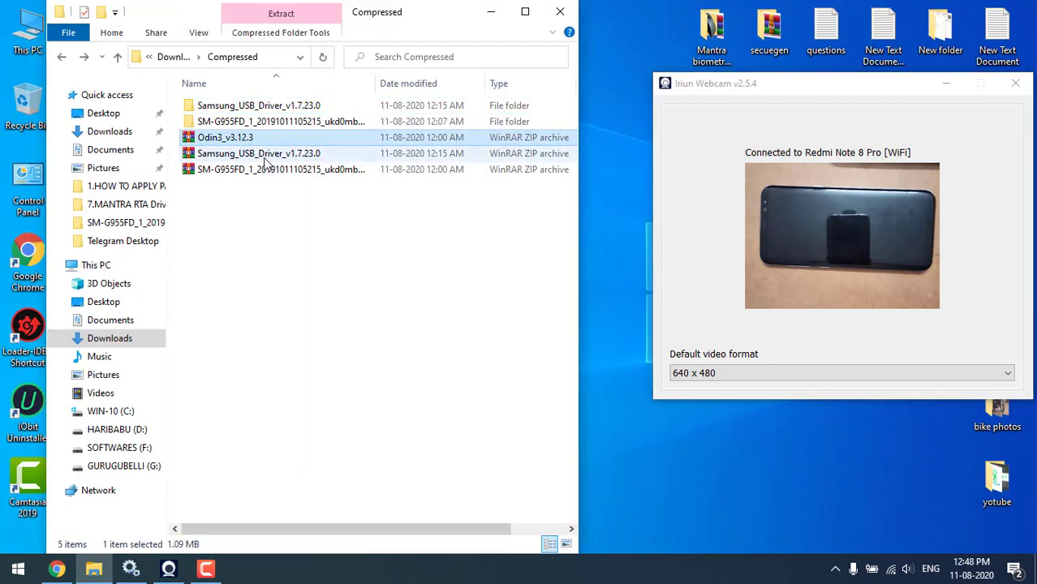
left_click(278, 156)
left_click_drag(222, 187, 245, 140)
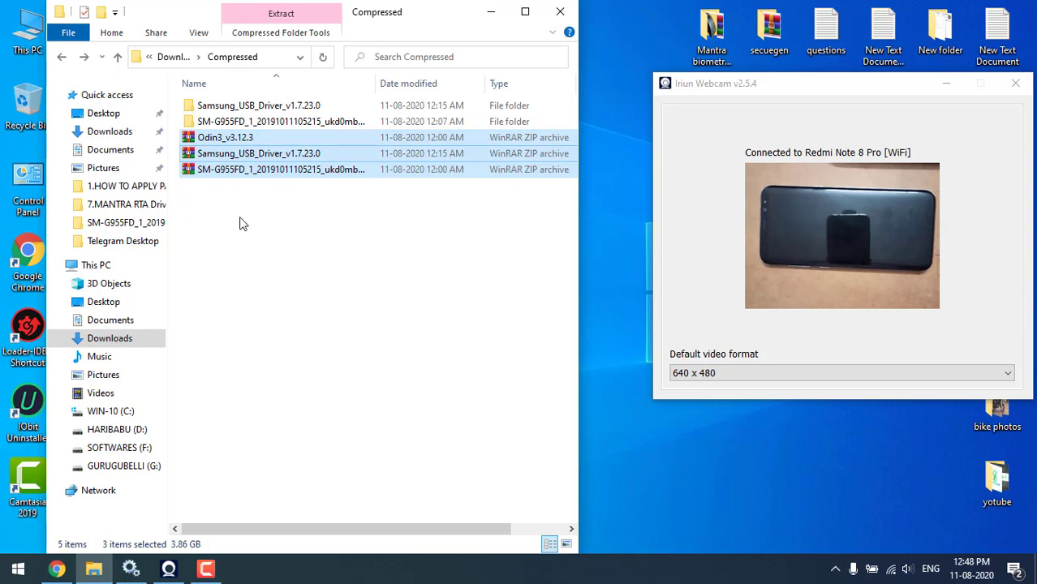
left_click(234, 212)
left_click(238, 143)
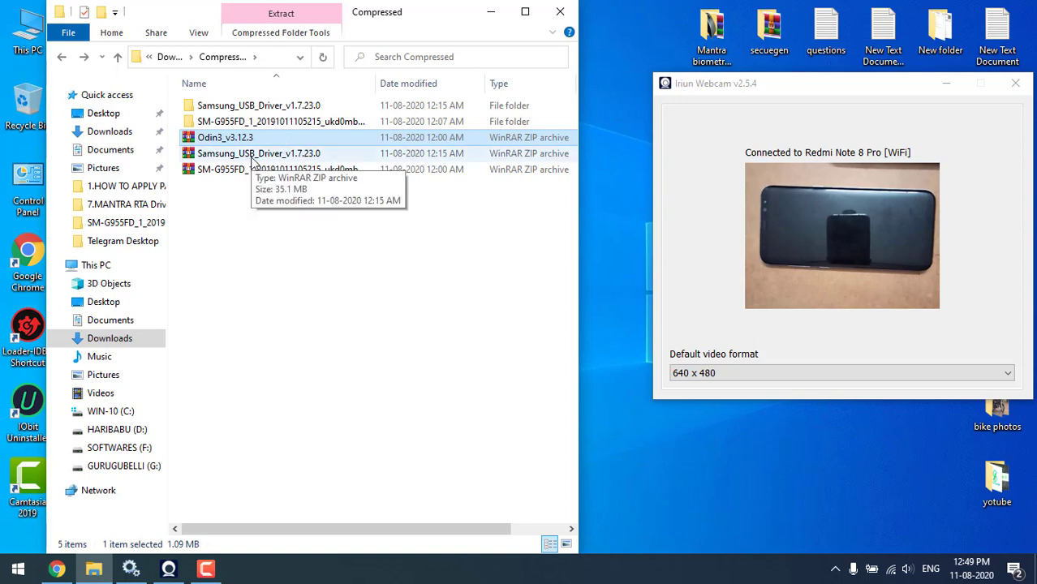
left_click(238, 244)
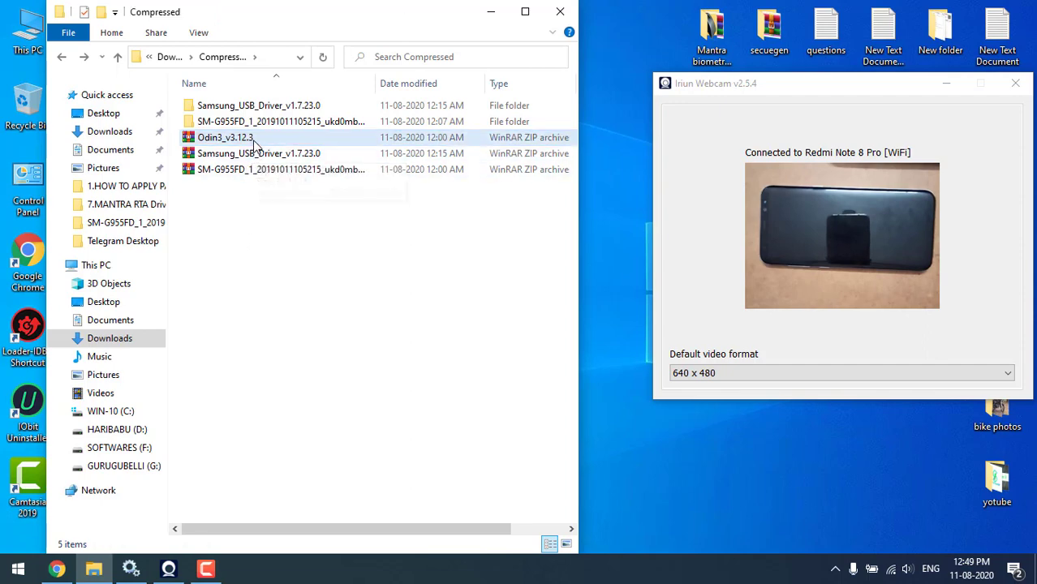
left_click(272, 178)
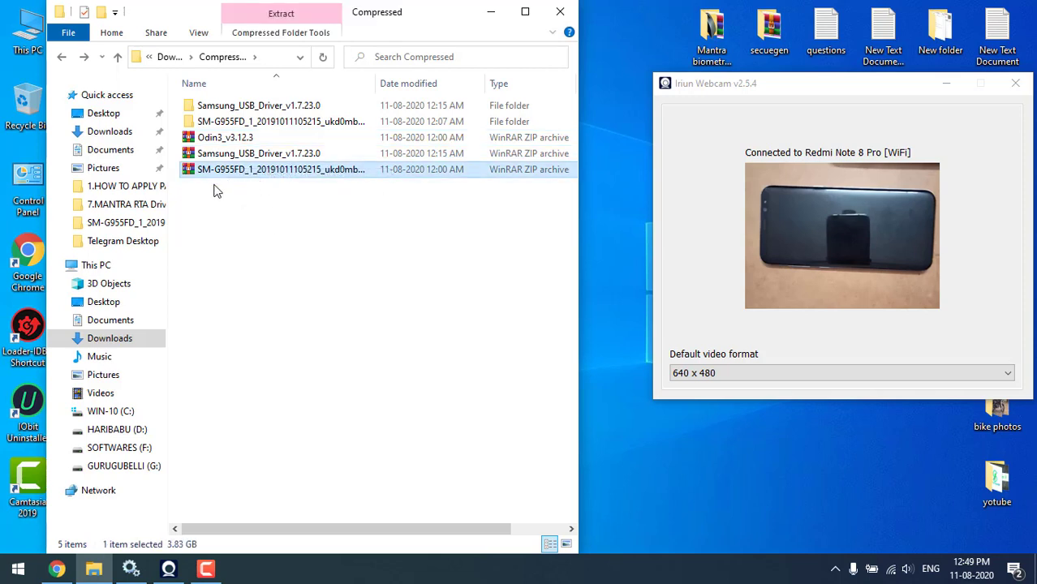
left_click(234, 123)
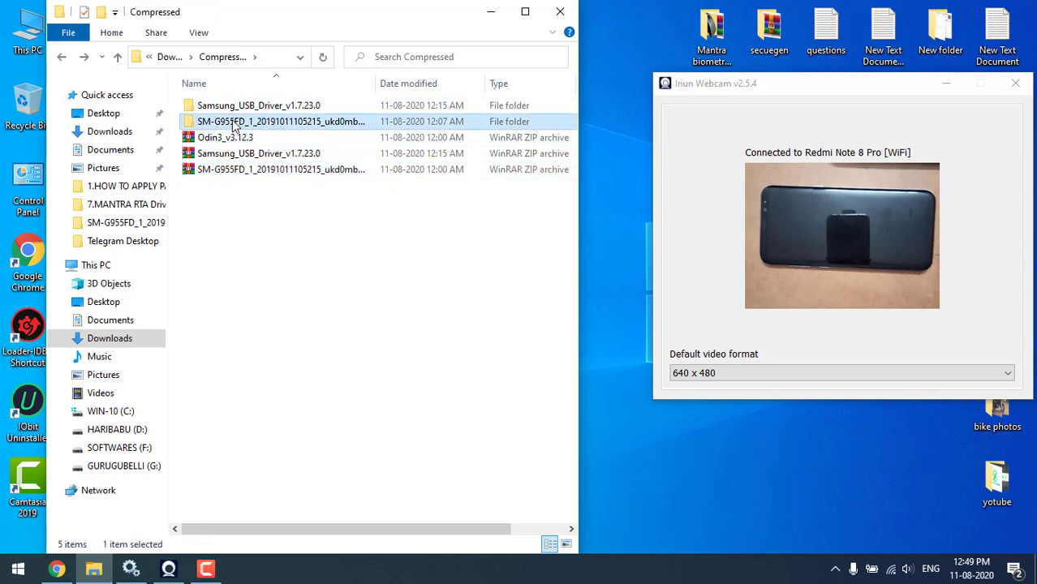
left_click(240, 107)
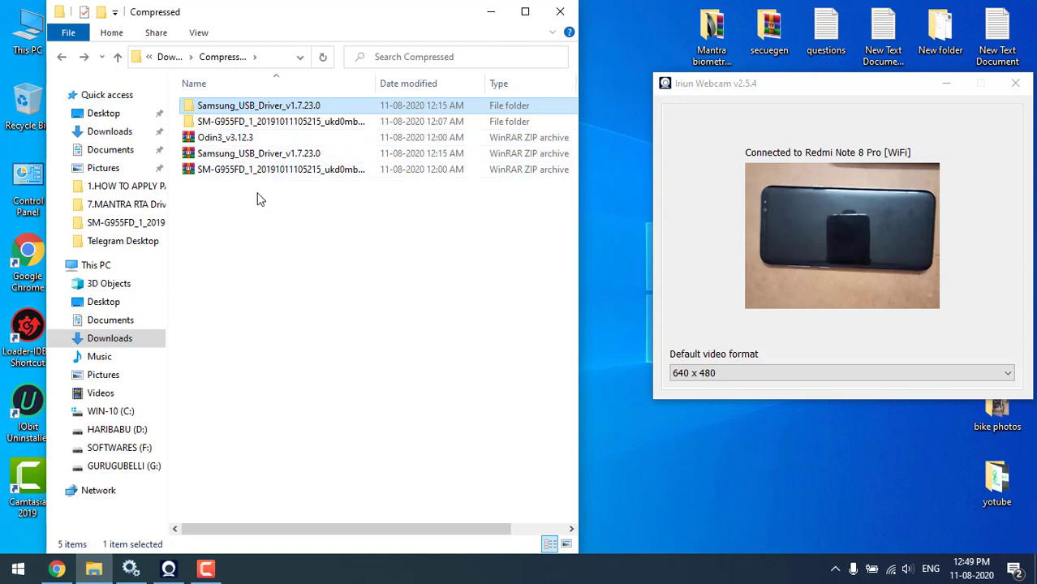
Extract the Odin3_v3.12.3 archive into its own folder of the same name and look inside it
right_click(239, 139)
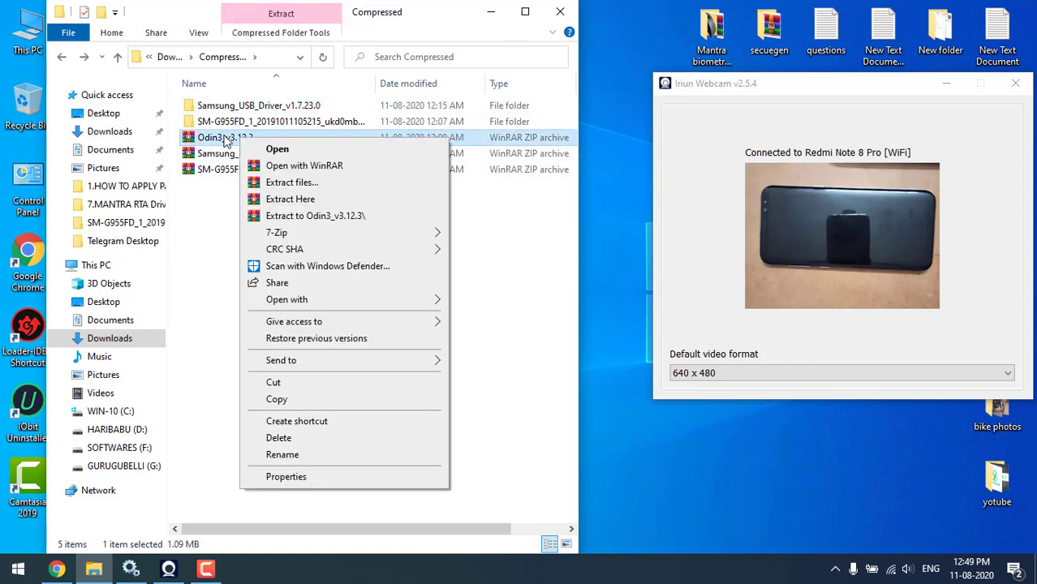
left_click(303, 216)
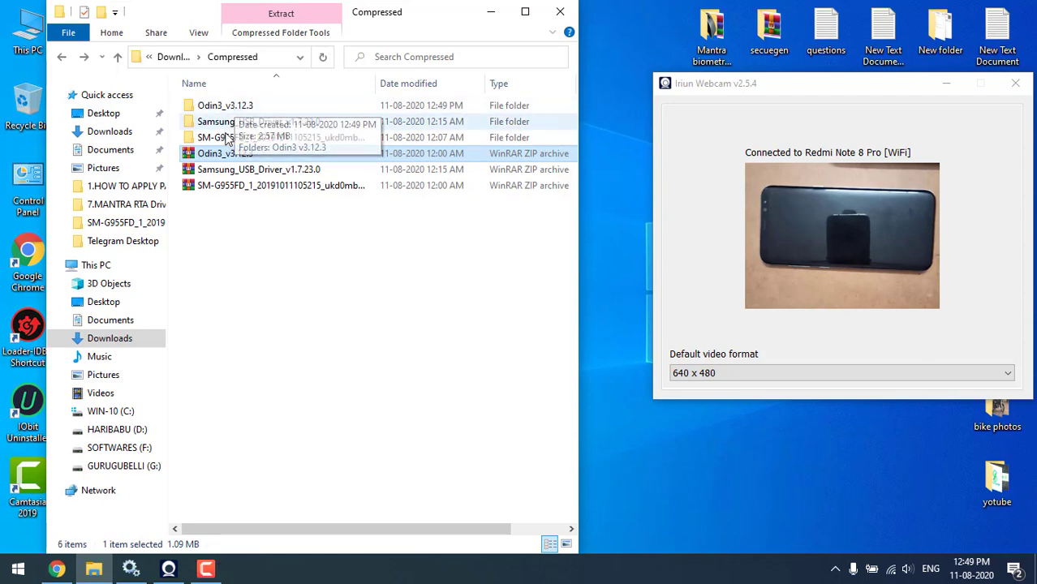
double_click(242, 107)
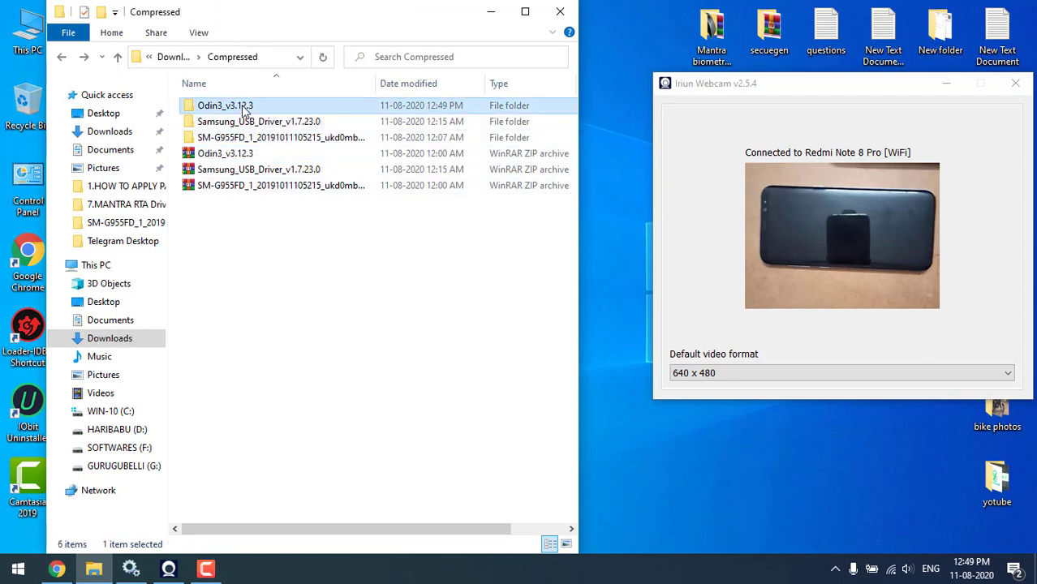
left_click(62, 57)
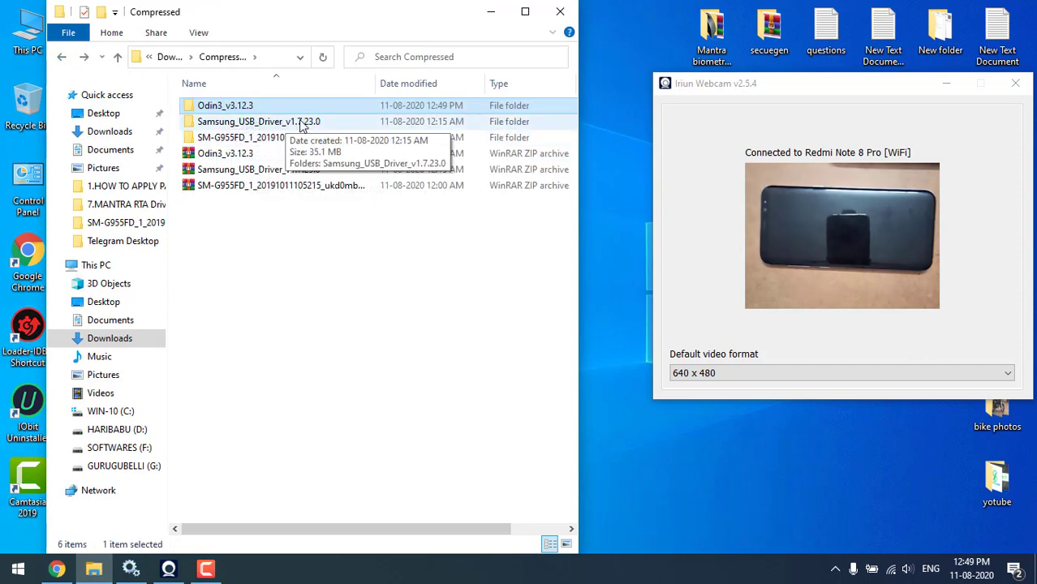
Run the Samsung USB Driver v1.7.23.0 installer as administrator from its extracted folder
double_click(302, 124)
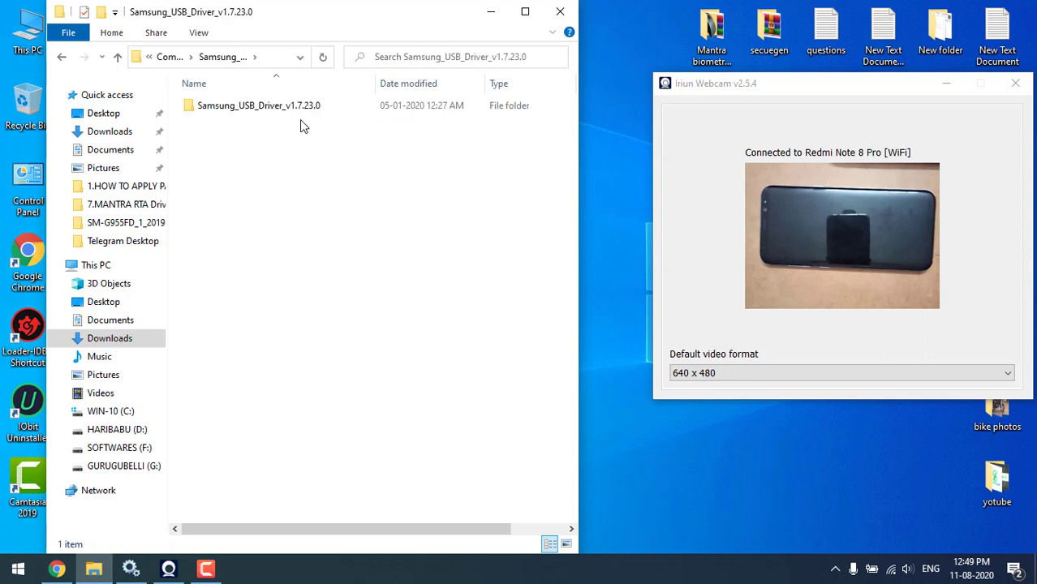
double_click(284, 114)
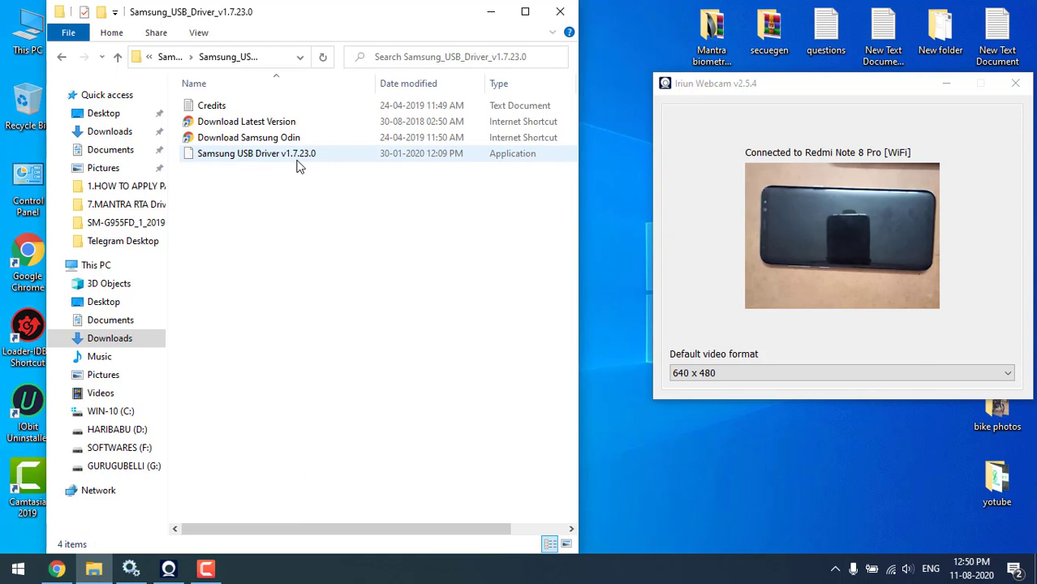
left_click(270, 154)
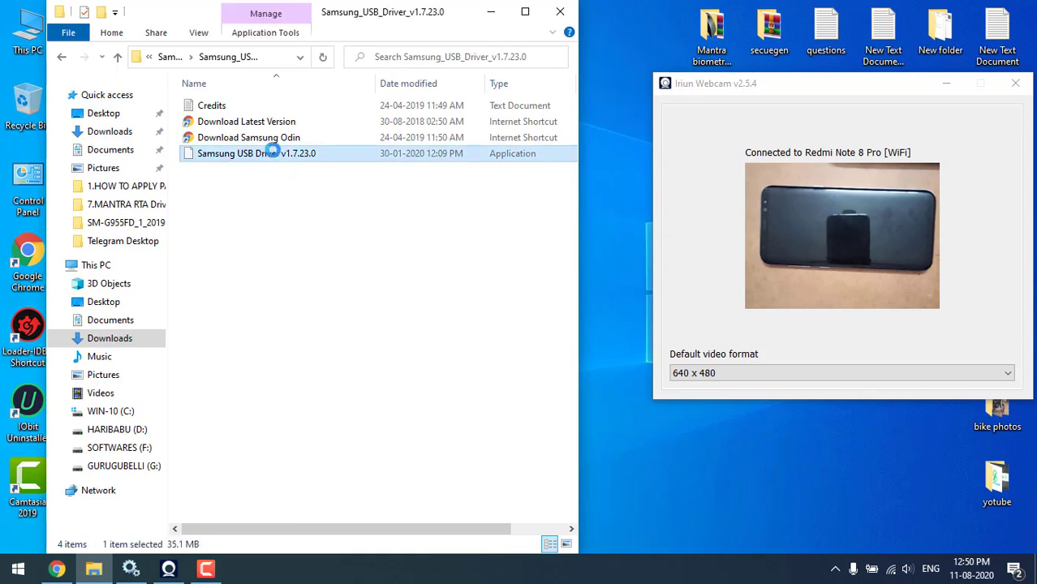
right_click(271, 155)
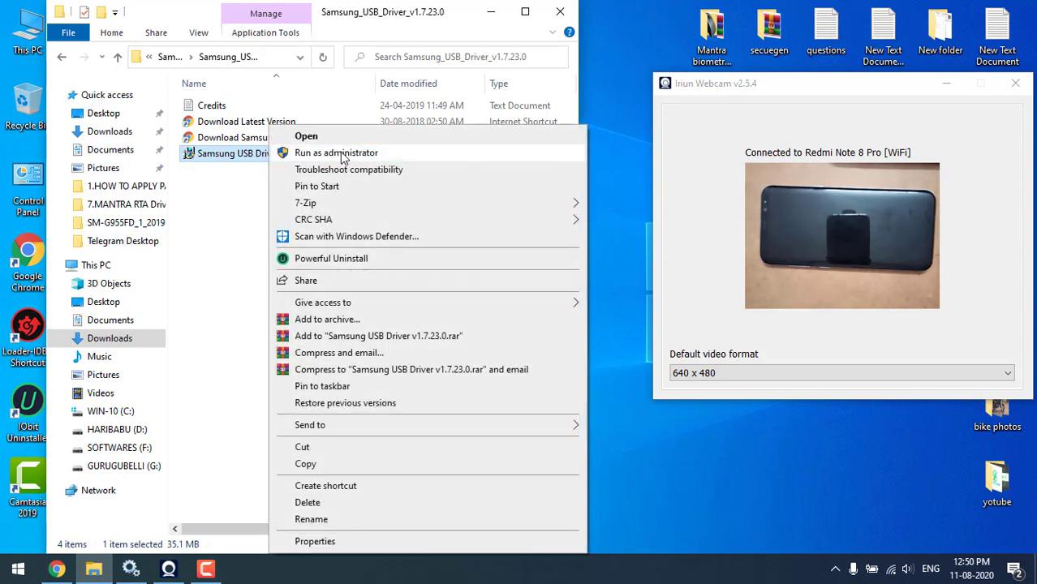
left_click(341, 153)
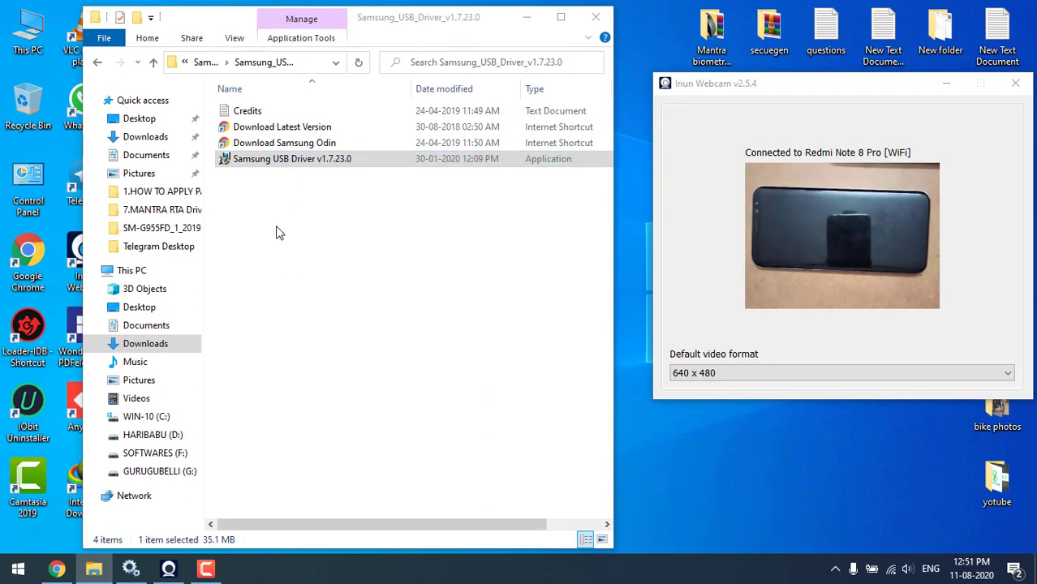
Launch the Odin3 application from the extracted Odin3 v3.12.3 folder and move its window clear of the phone view
left_click(96, 65)
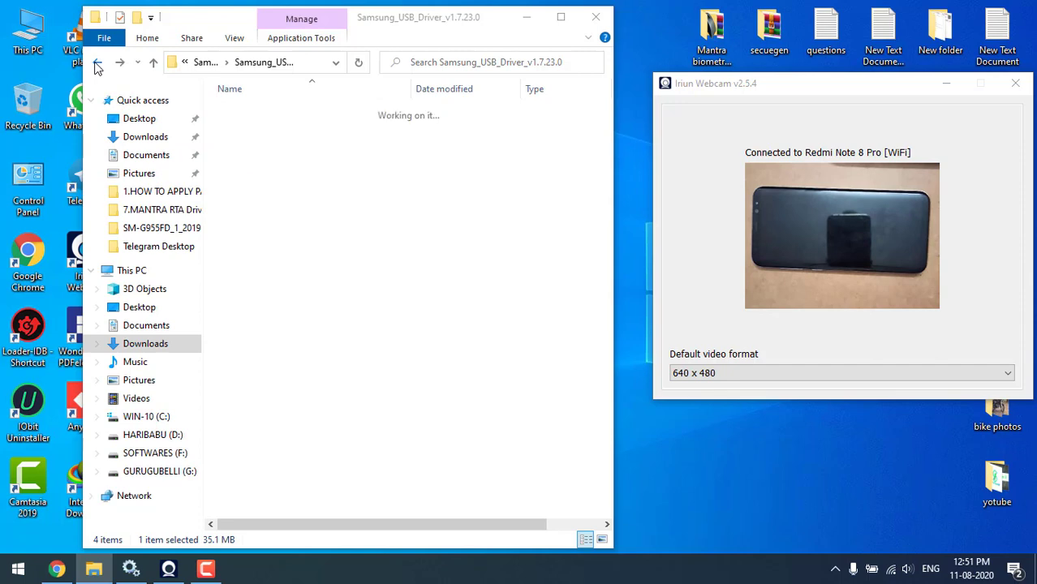
left_click(96, 65)
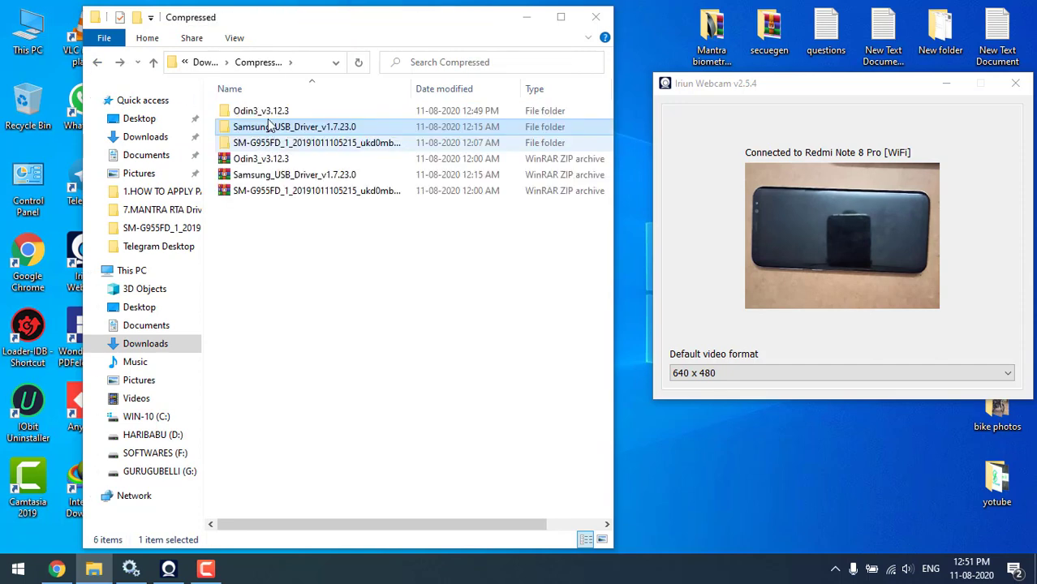
double_click(274, 112)
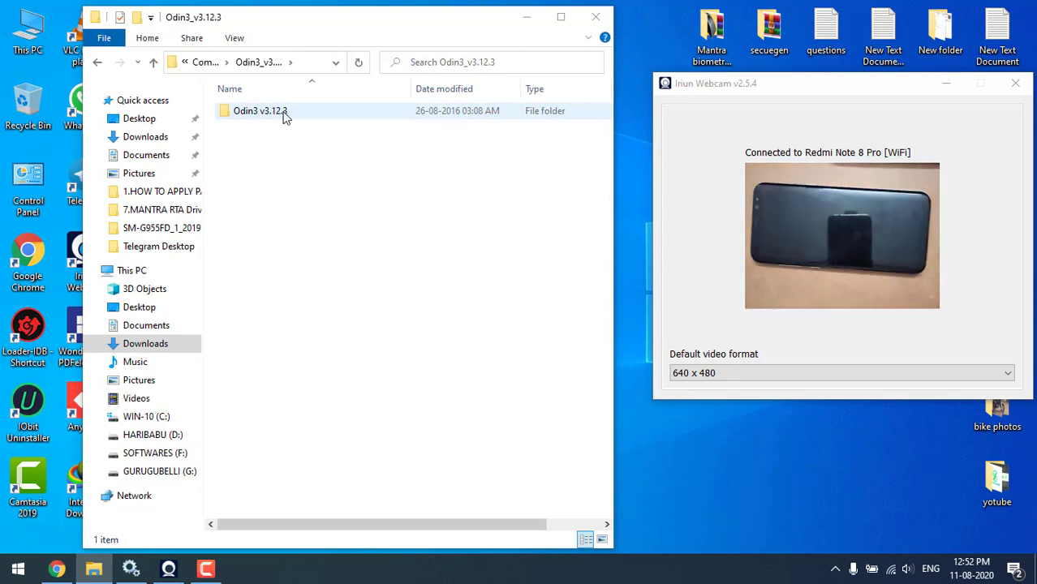
double_click(285, 116)
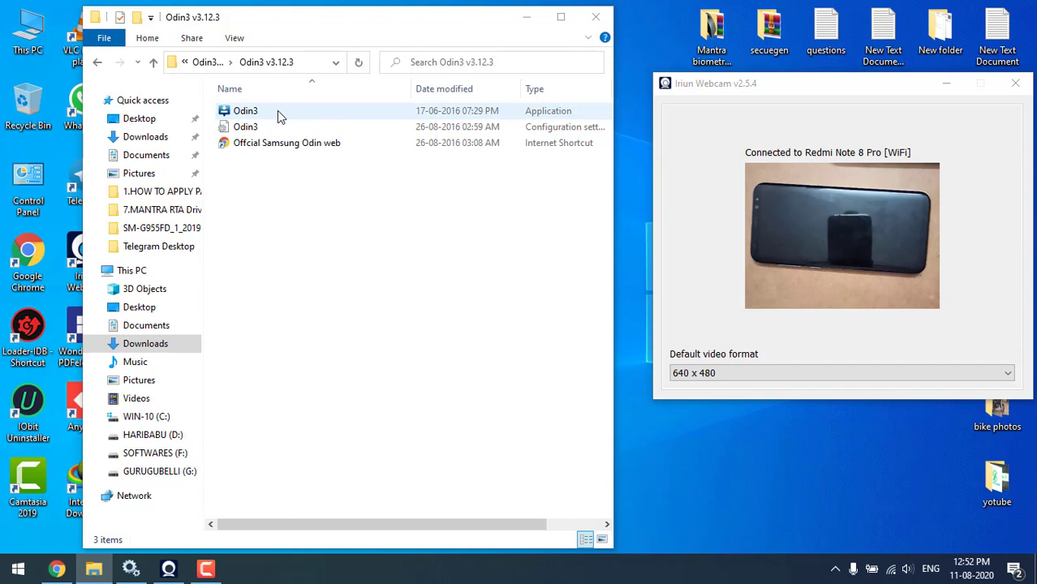
left_click(277, 113)
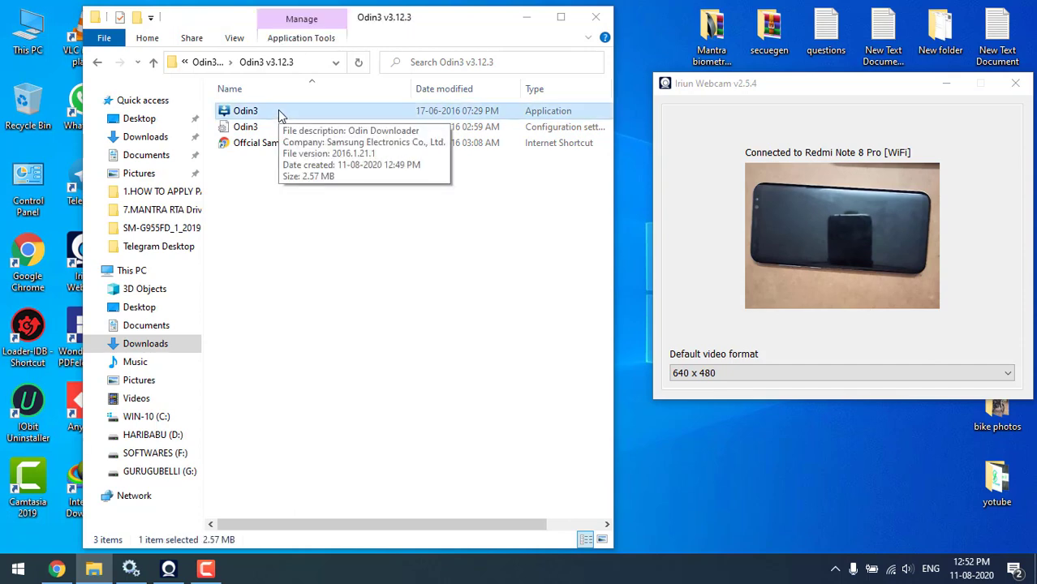
double_click(278, 109)
left_click_drag(467, 45, 322, 37)
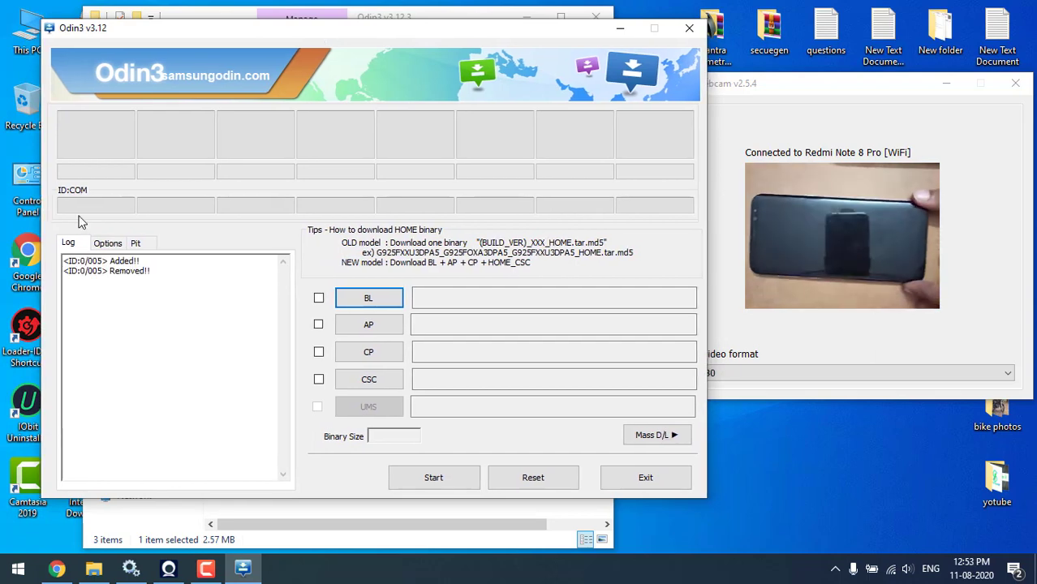
left_click_drag(233, 33, 231, 30)
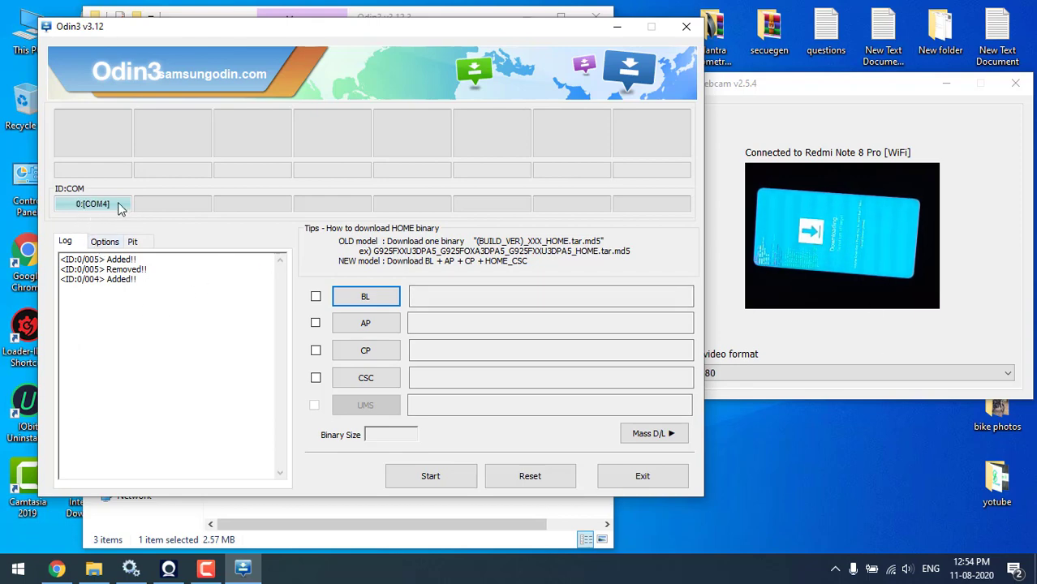
Load the BL_G955FXXS5DSJ1 firmware file into the BL slot and the AP_G955FXXS5DSJ1 file into the AP slot
left_click(372, 301)
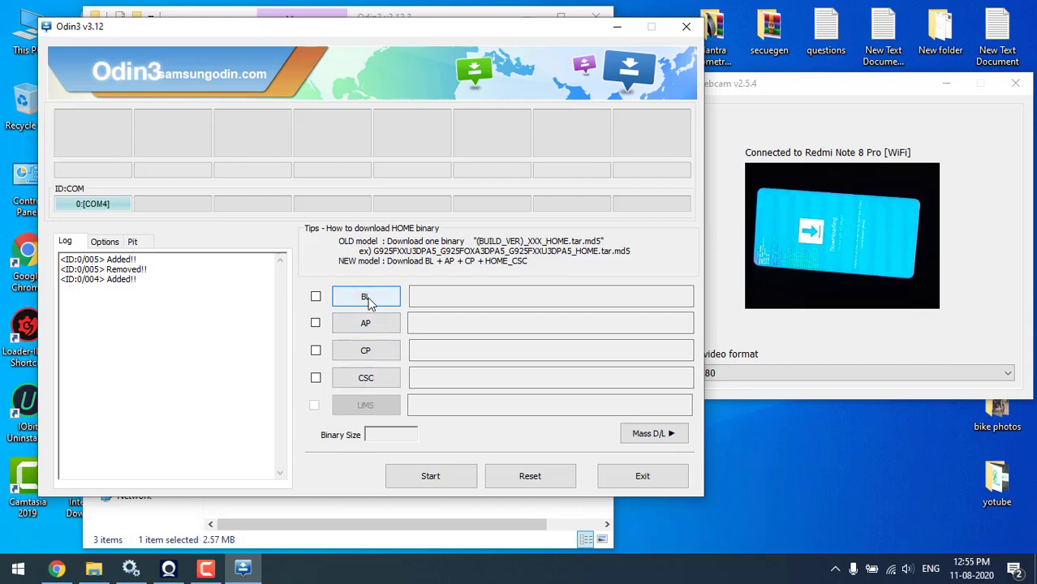
left_click(365, 298)
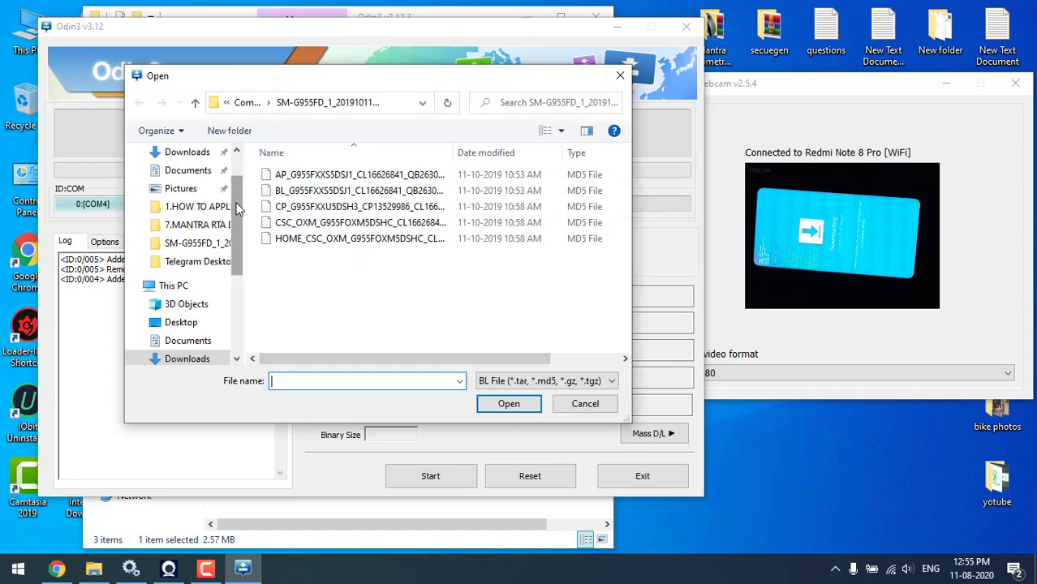
scroll(240, 180, "up", 2)
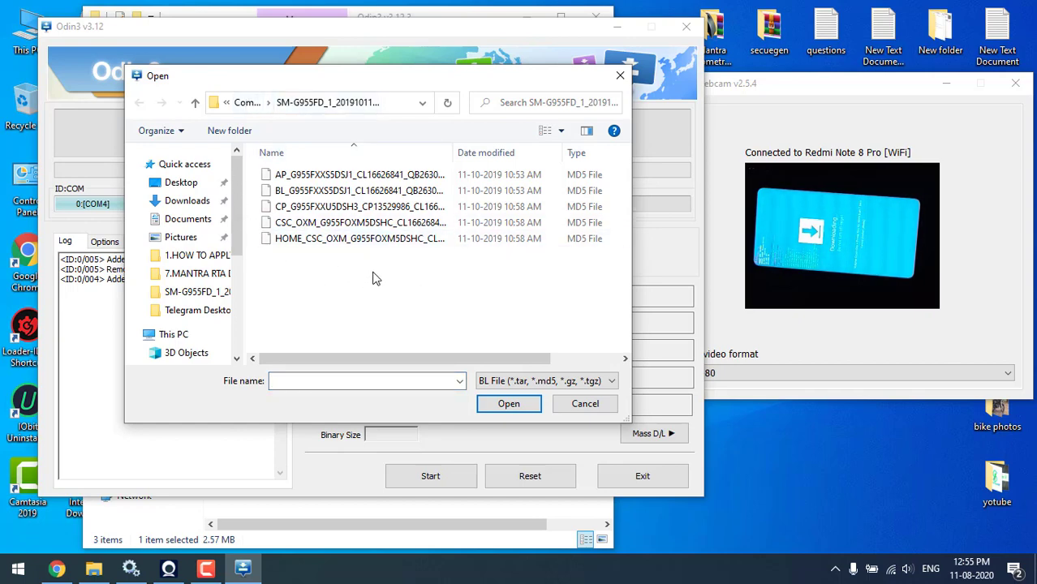
left_click_drag(343, 75, 650, 314)
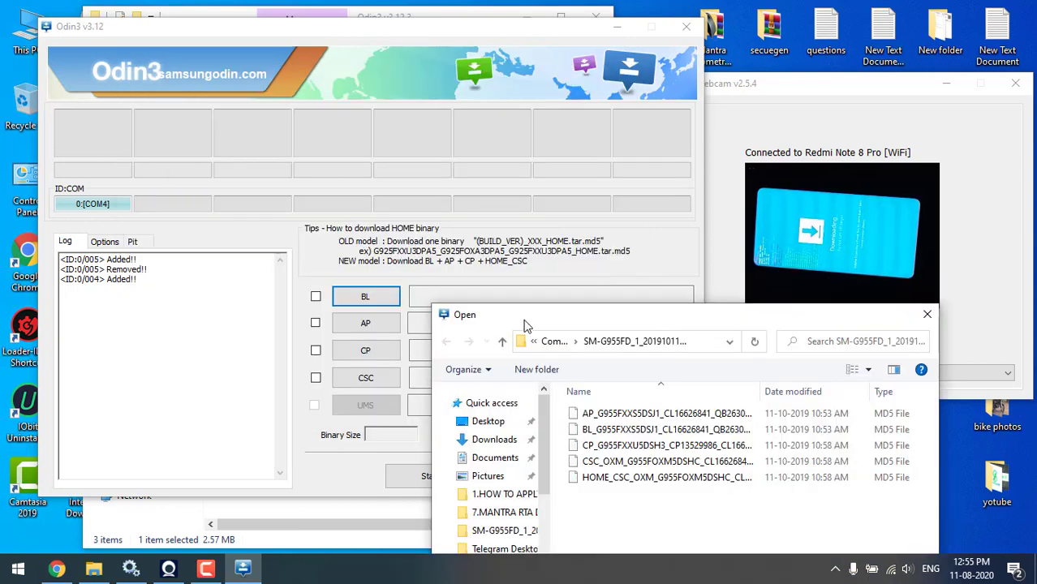
left_click_drag(559, 317, 189, 118)
double_click(248, 236)
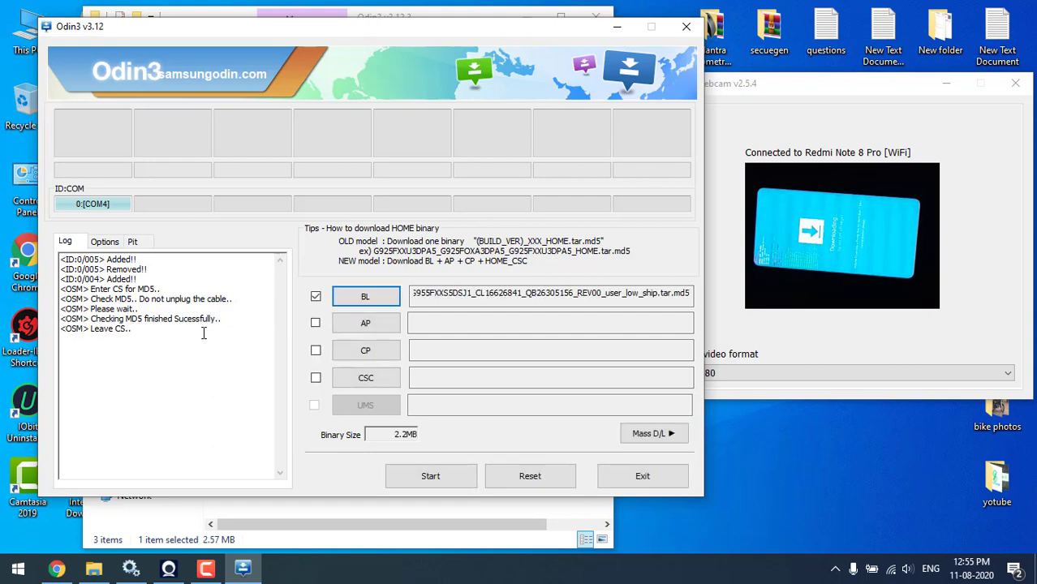
left_click(372, 326)
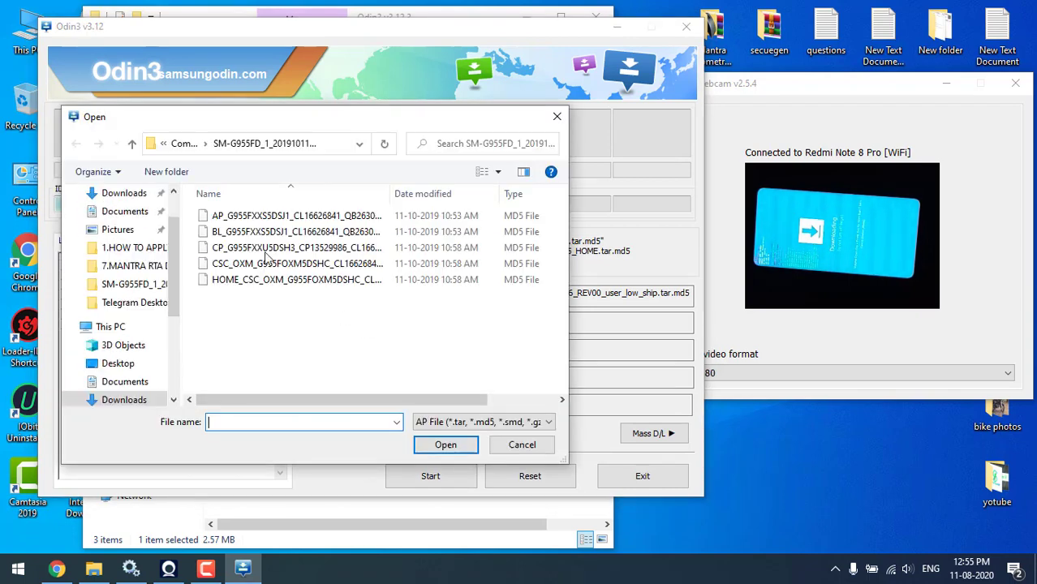
double_click(263, 217)
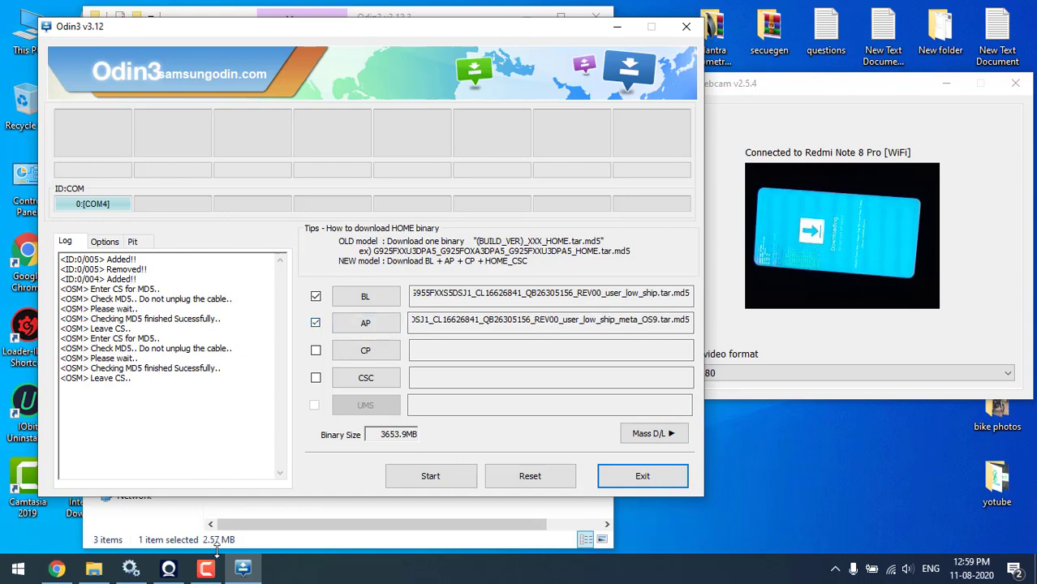
Load the CP_G955FXXU5DSH3 firmware file into the CP slot and the HOME_CSC_OXM_G955FOXM5DSHC file into the CSC slot
left_click(367, 352)
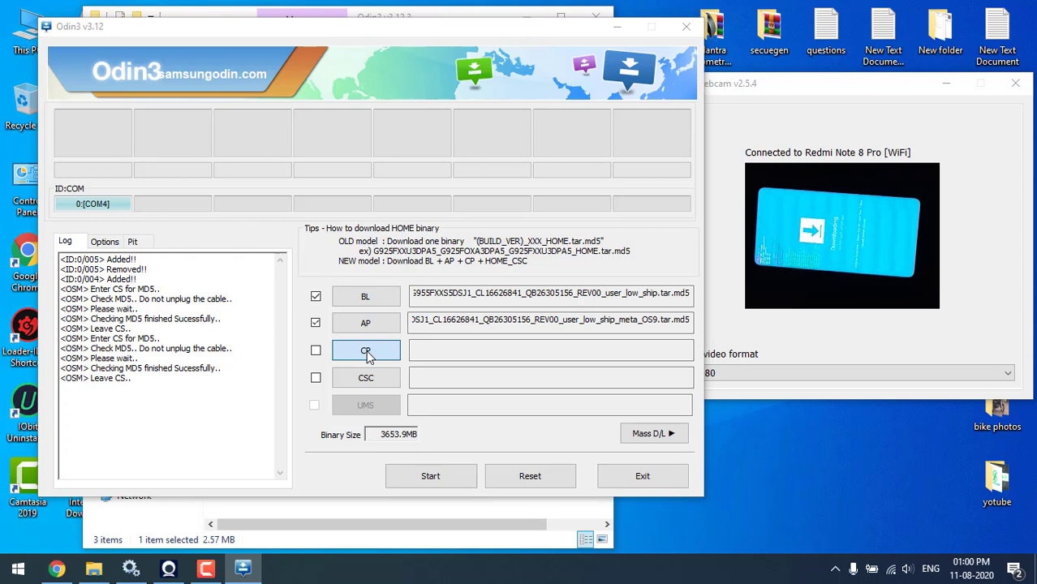
left_click(237, 250)
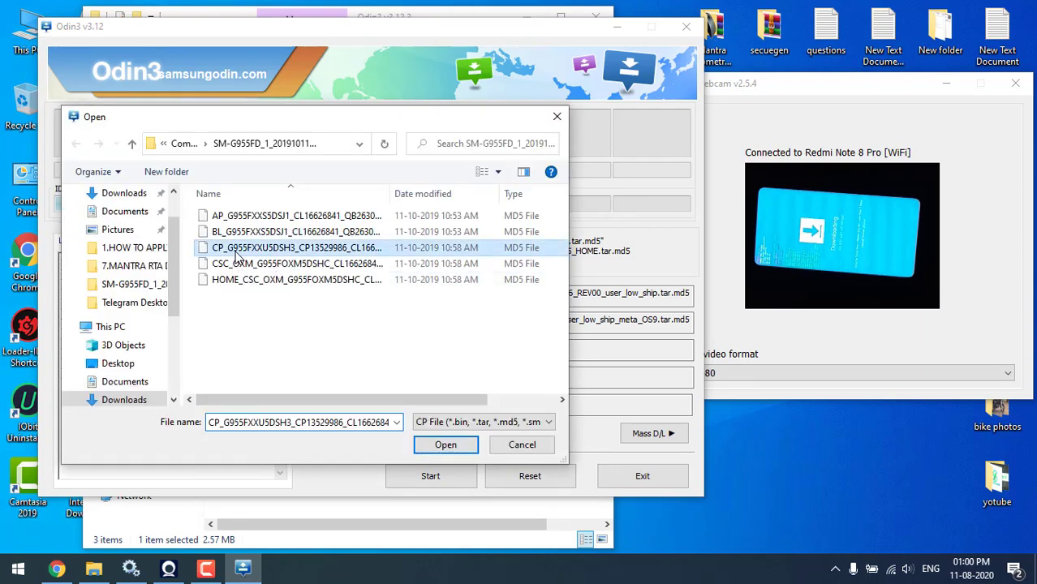
double_click(235, 251)
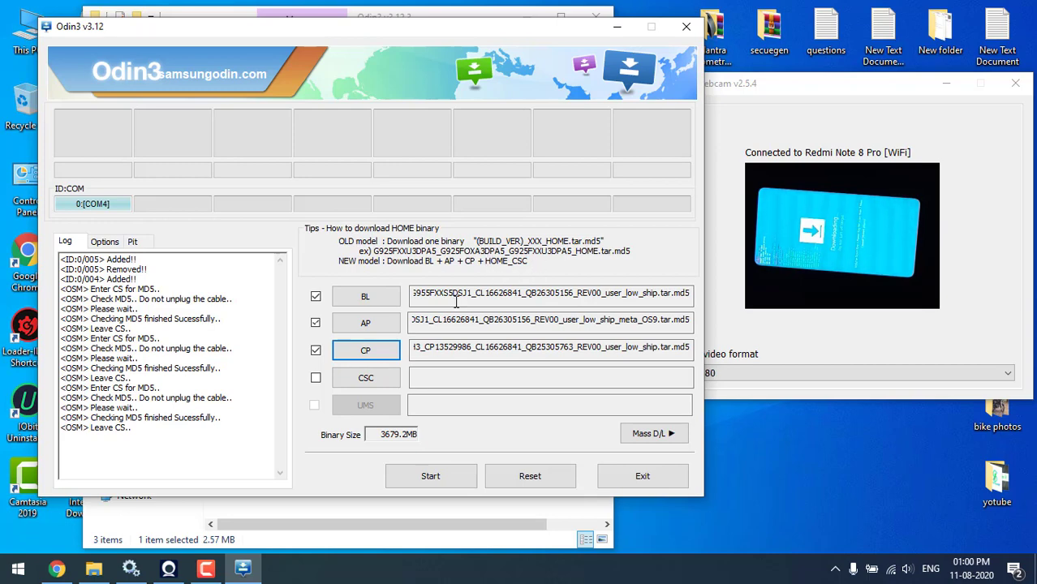
left_click(366, 384)
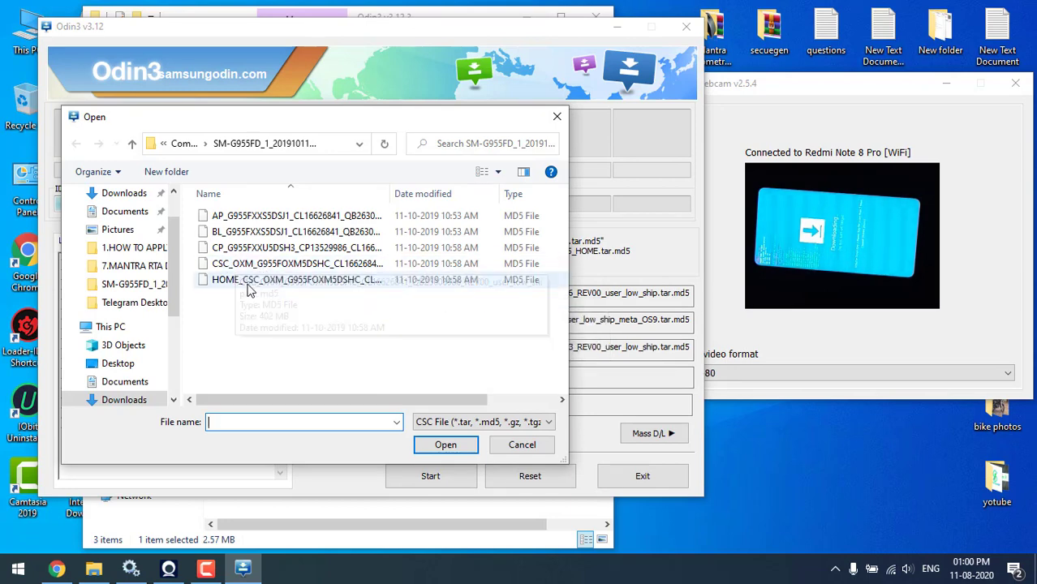
double_click(297, 280)
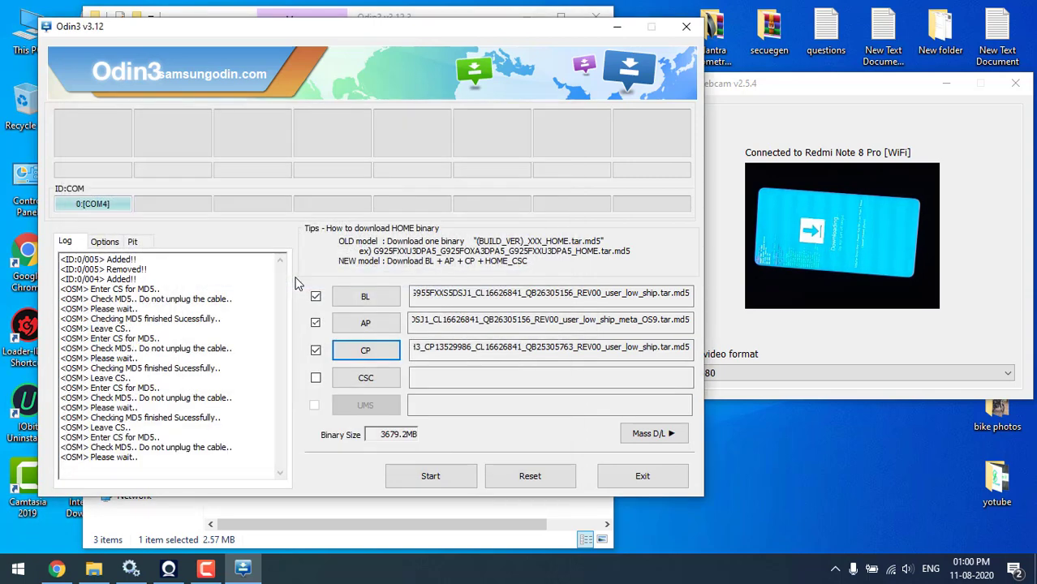
Check the flashing options, keeping Auto Reboot and F. Reset Time enabled, and start flashing the firmware to the phone
left_click(107, 247)
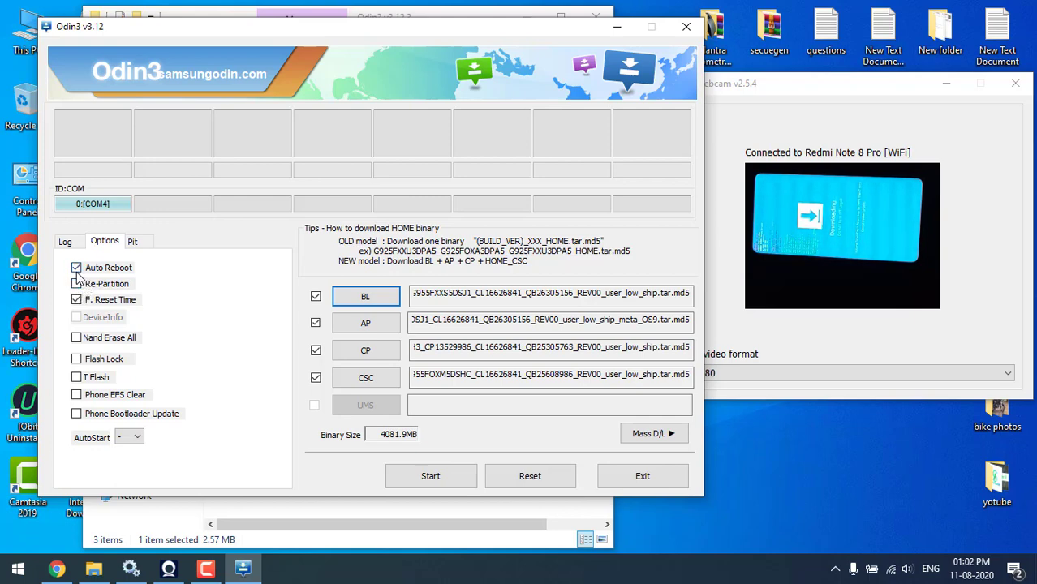
left_click(75, 299)
left_click(75, 300)
left_click(67, 244)
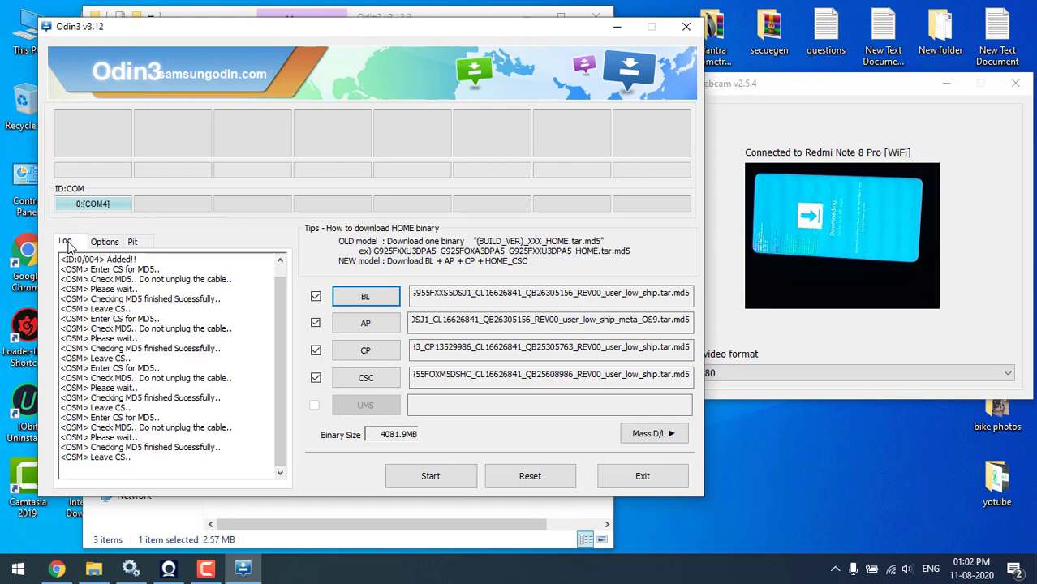
left_click(433, 478)
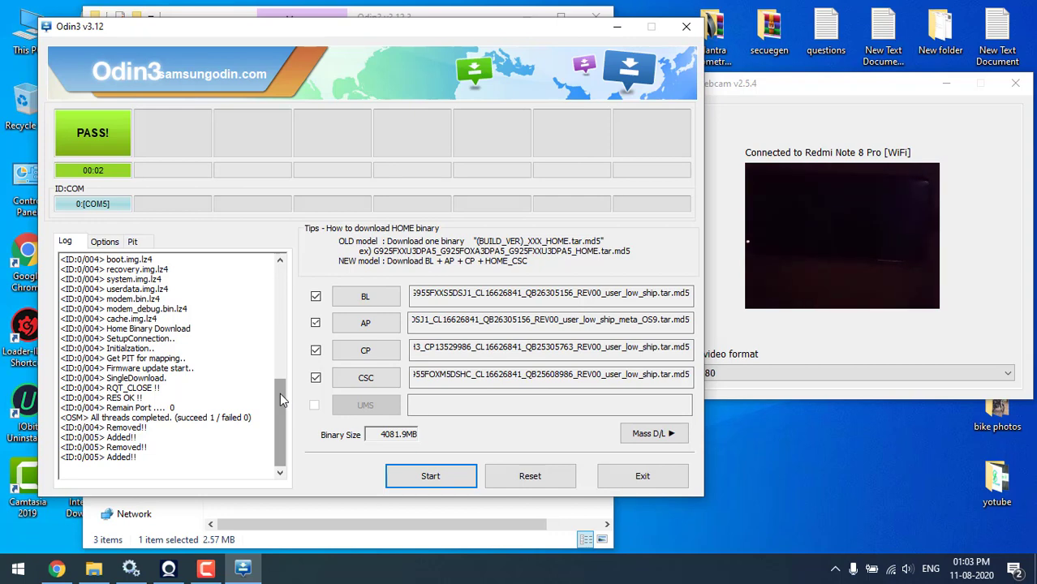
scroll(279, 393, "up", 1)
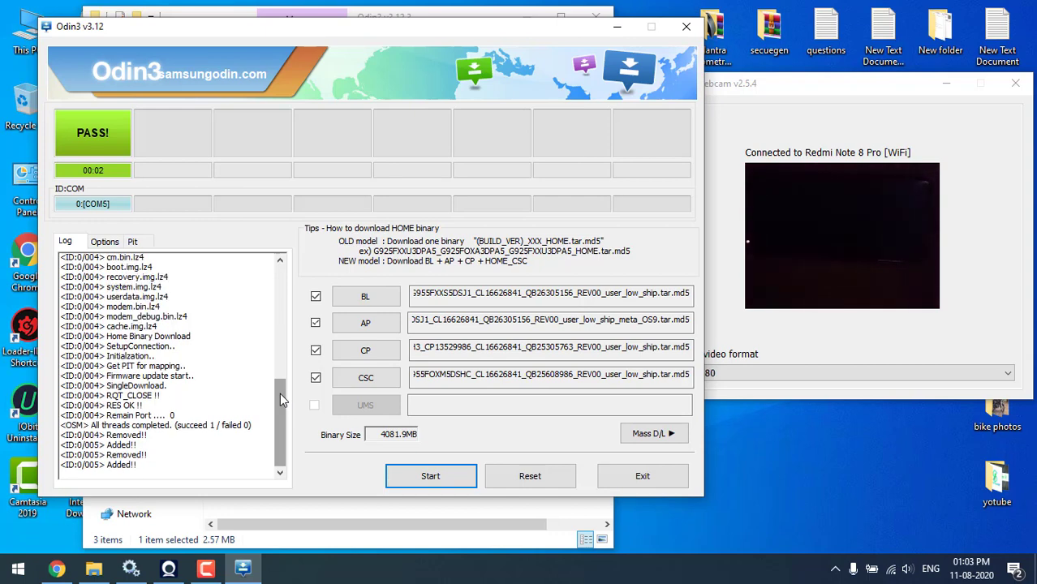